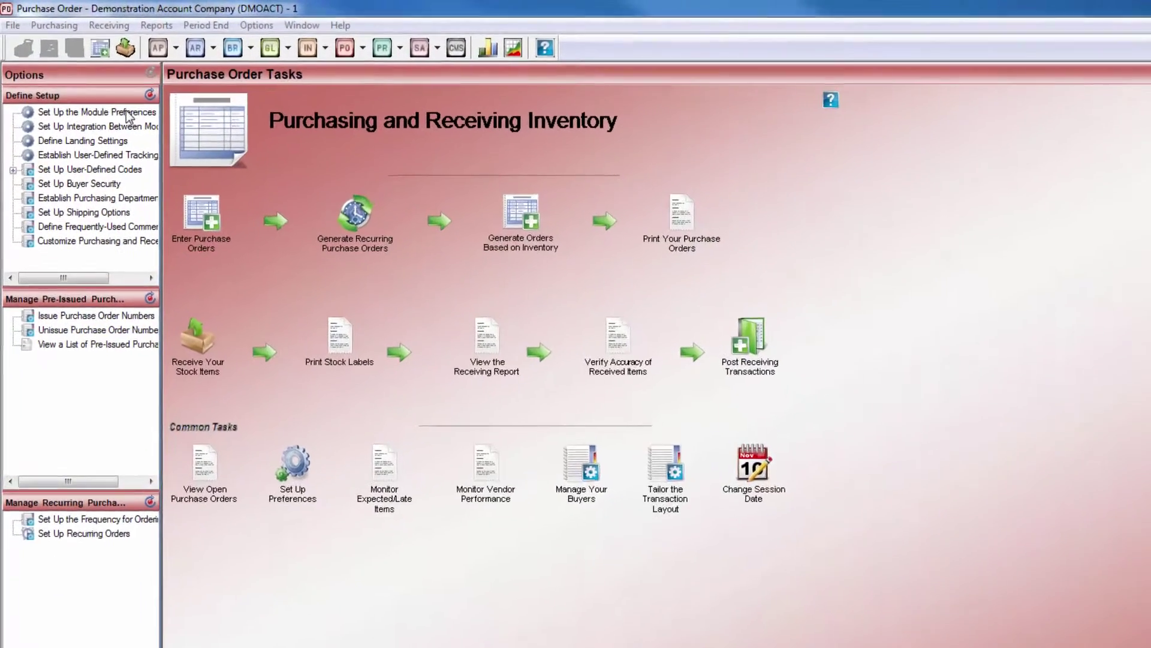
Step: Open the Purchase Order module preferences
{"action": "left_click", "coordinate": [95, 86]}
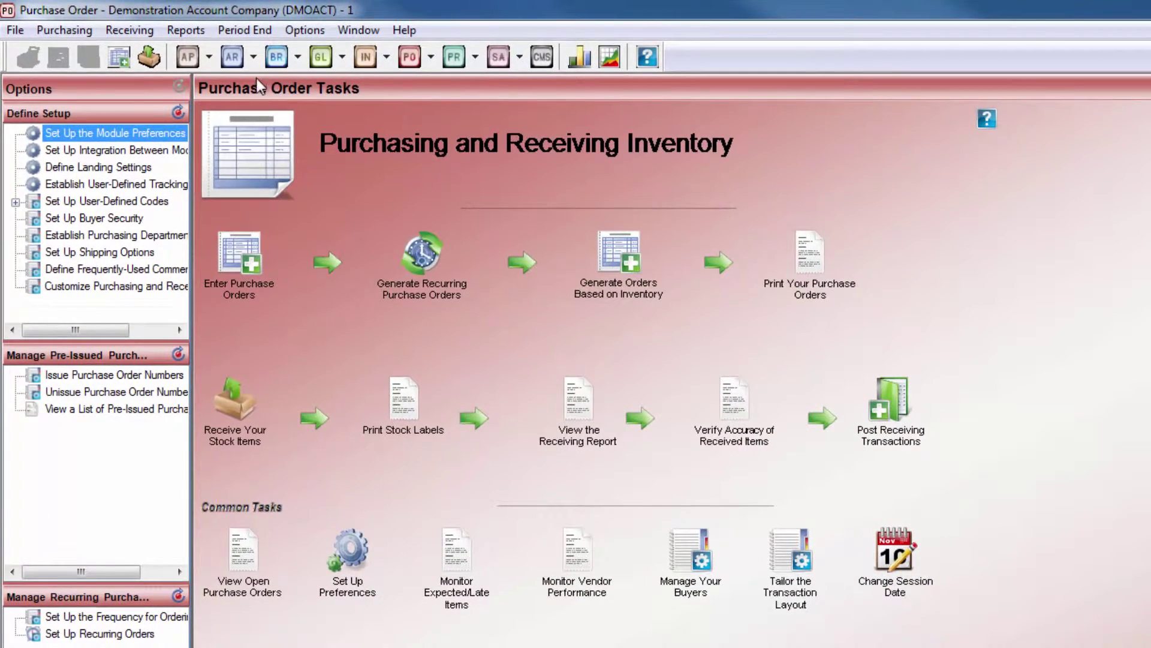
{"action": "left_click", "coordinate": [311, 31]}
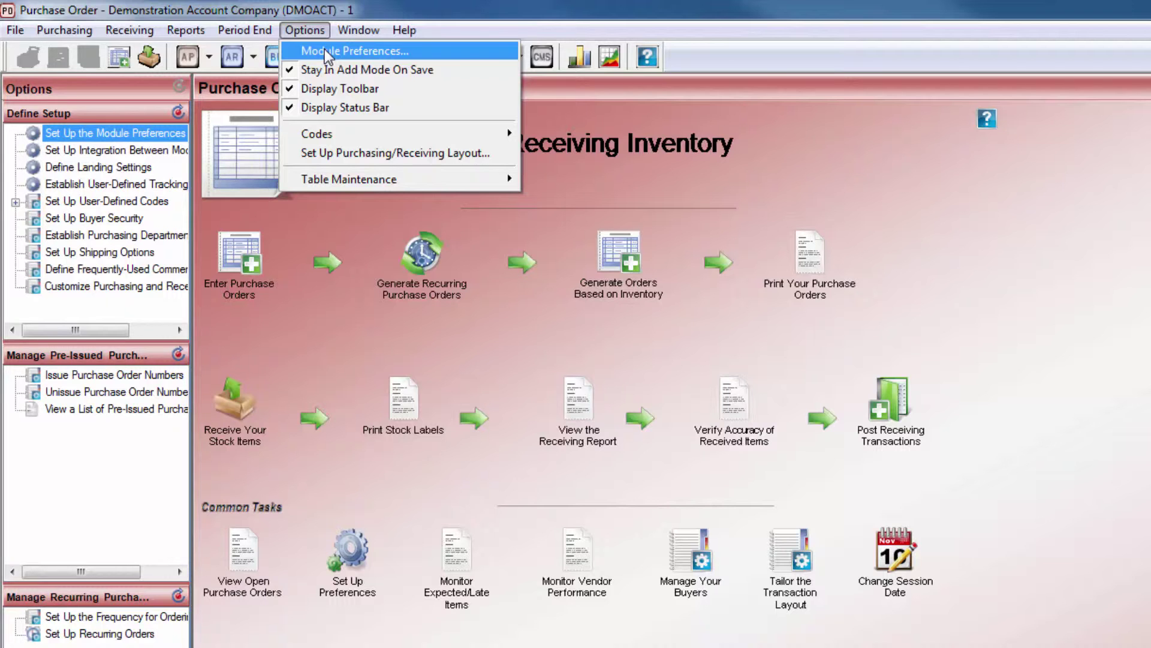
{"action": "left_click", "coordinate": [327, 53]}
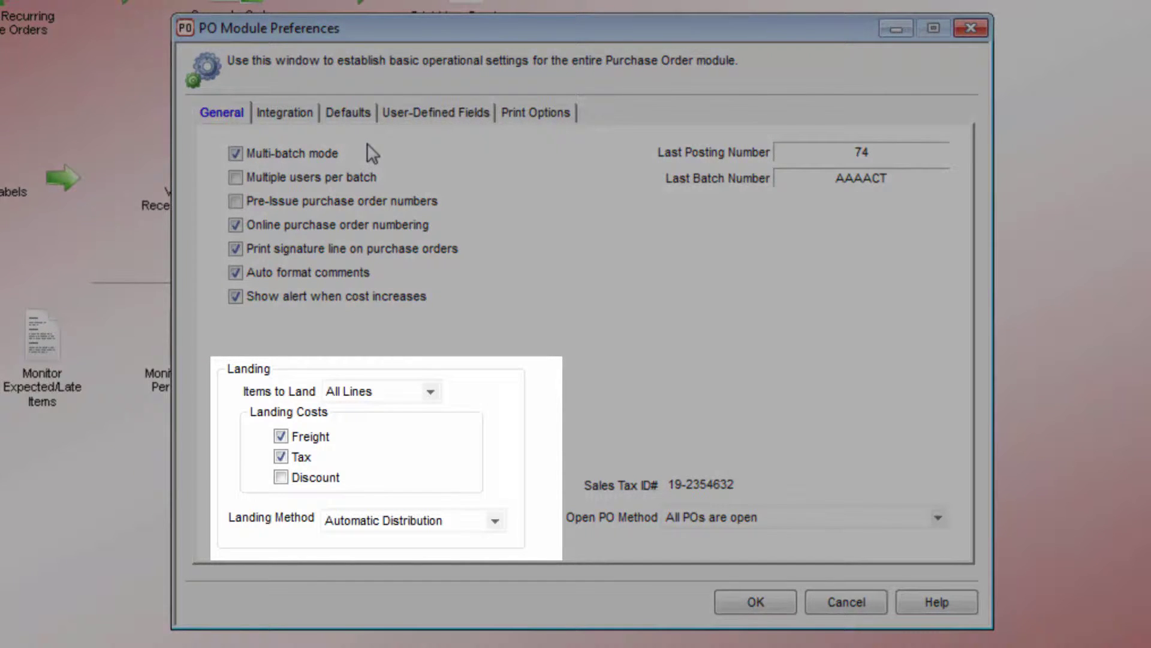
Step: Review the available choices for Items to Land, Landing Method and Open PO Method in the general preferences
{"action": "left_click", "coordinate": [430, 393]}
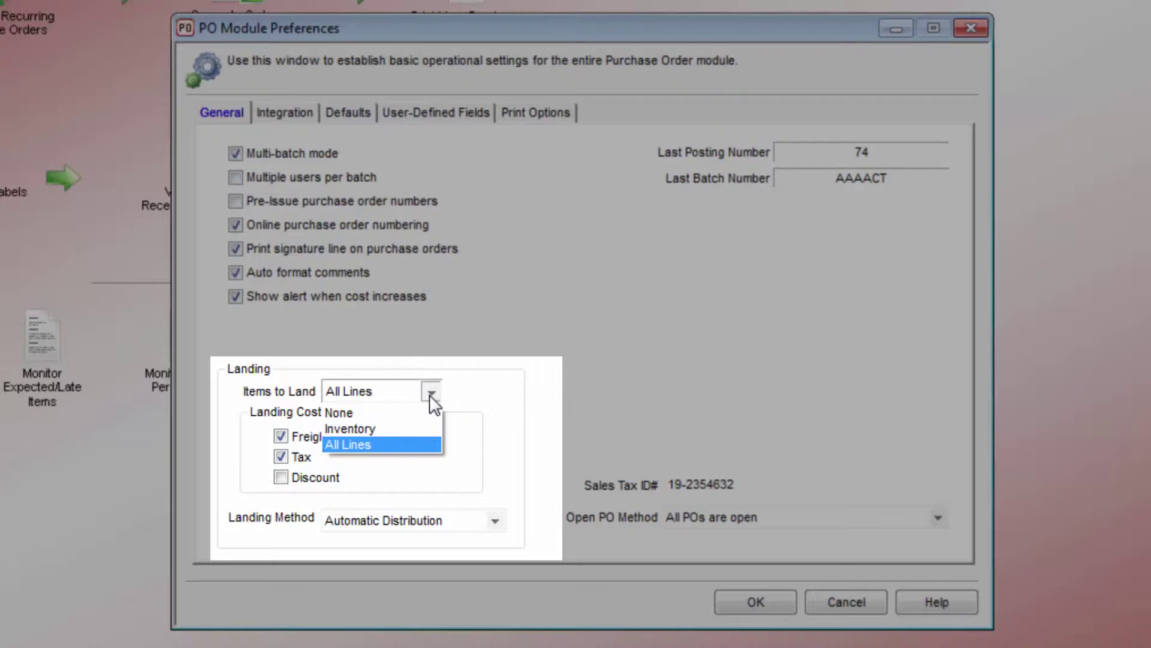
{"action": "left_click", "coordinate": [429, 395]}
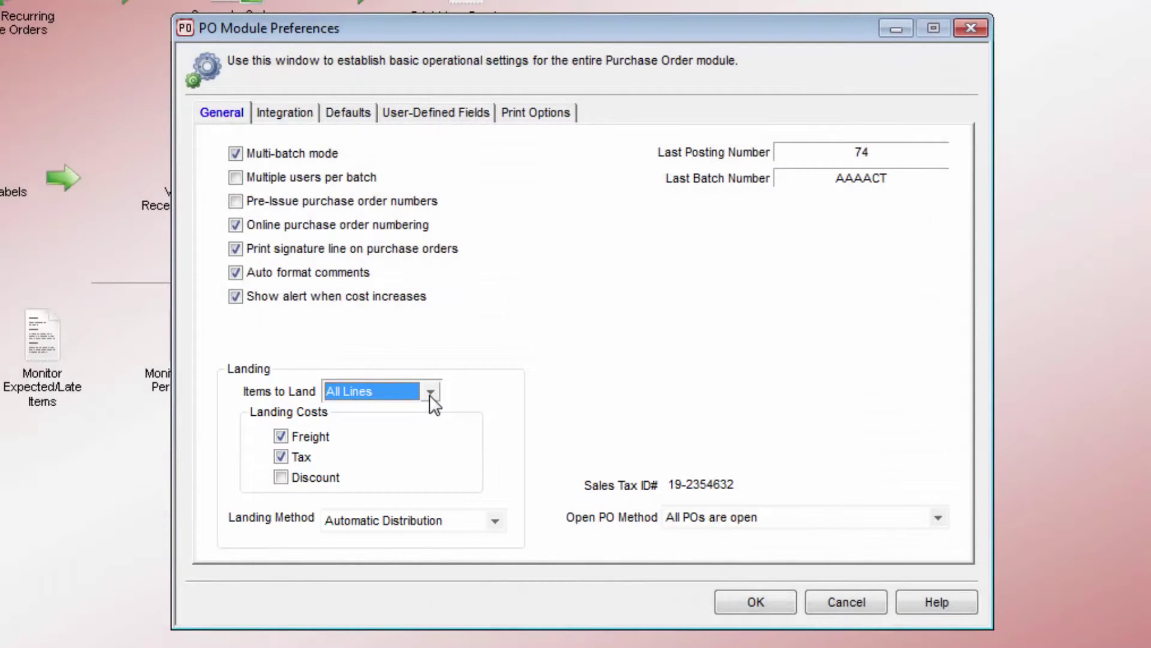
{"action": "left_click", "coordinate": [491, 526]}
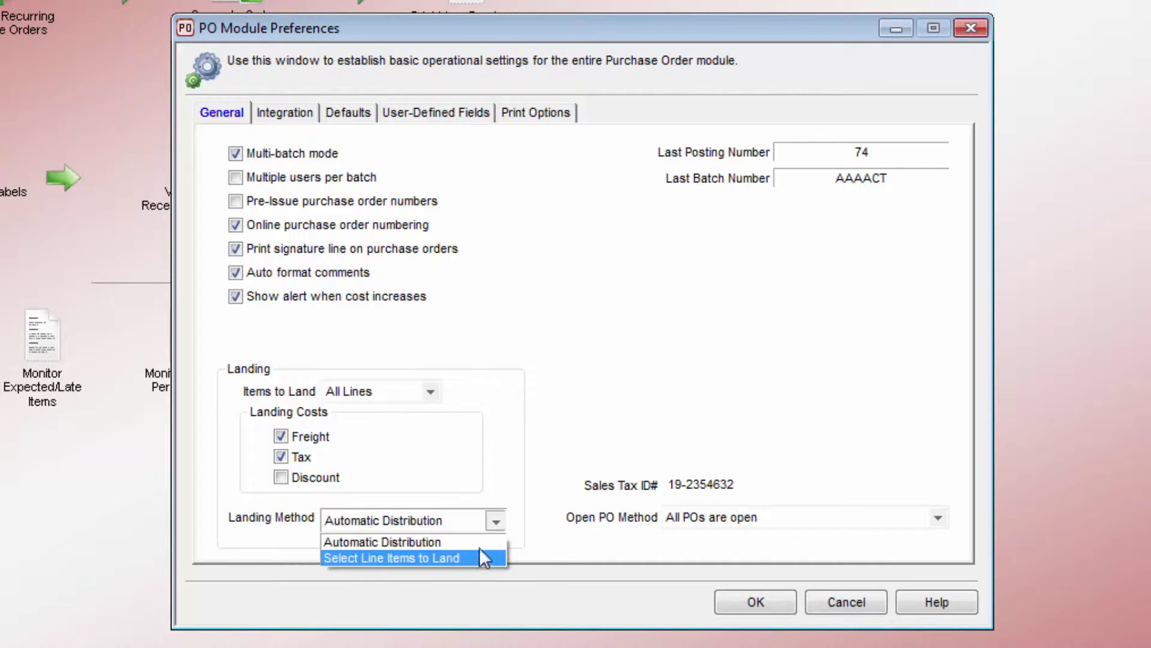
{"action": "left_click", "coordinate": [473, 521]}
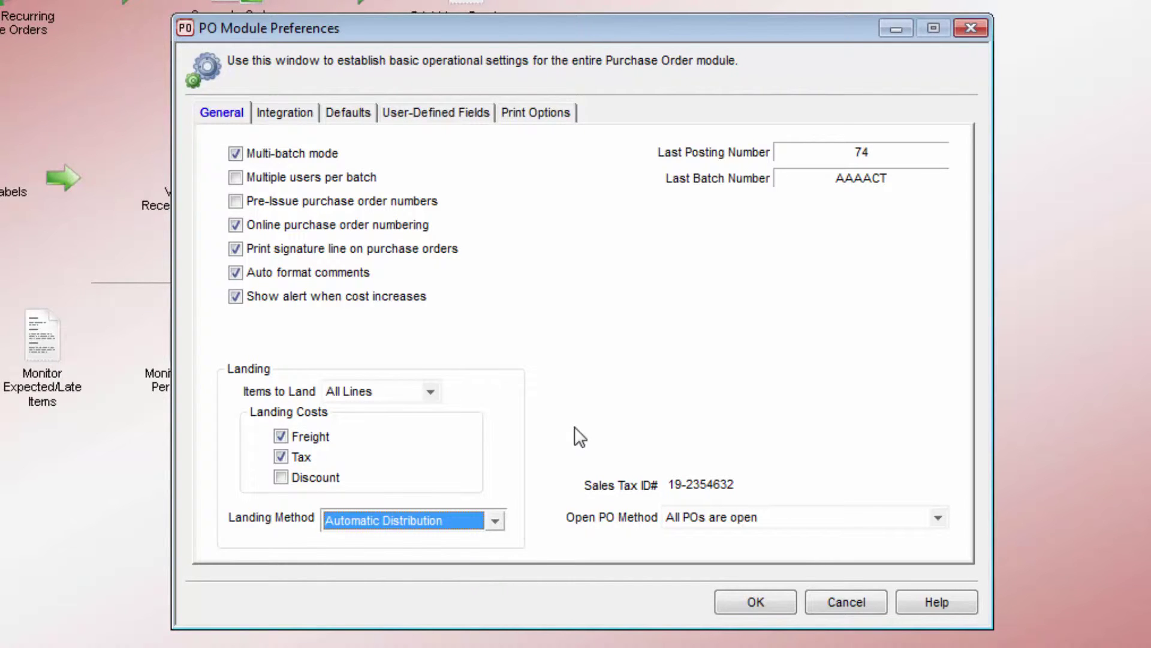
{"action": "left_click", "coordinate": [938, 518]}
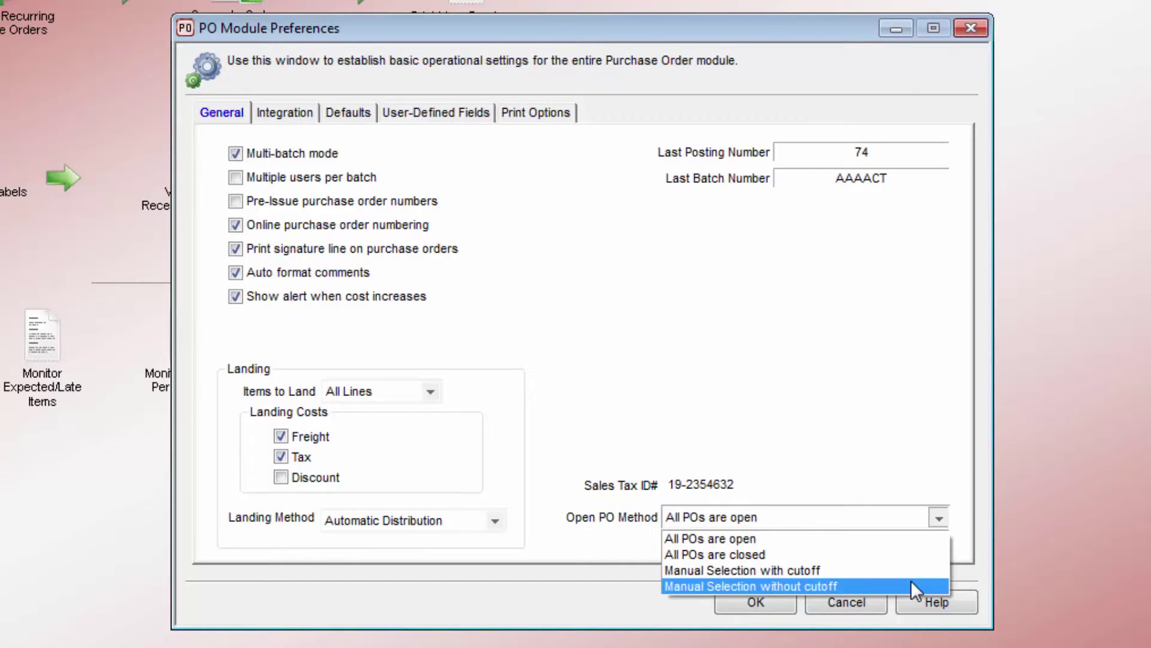
{"action": "left_click", "coordinate": [902, 521]}
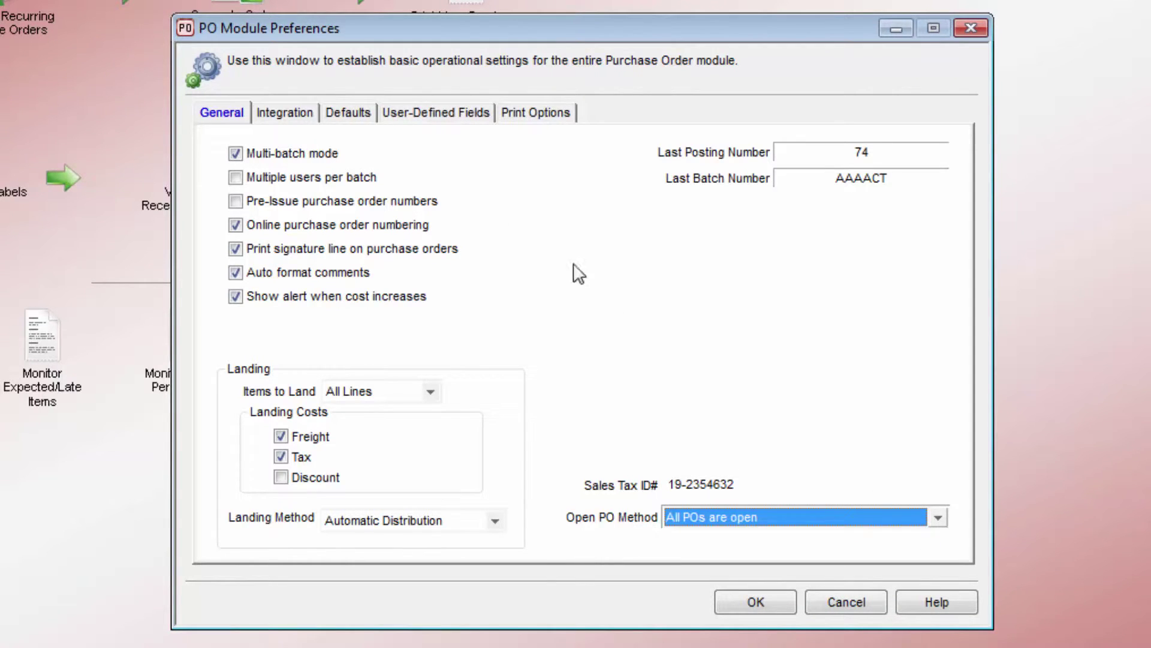
Step: In the integration preferences, set the General Ledger integration to Report Only - Summary
{"action": "left_click", "coordinate": [293, 112]}
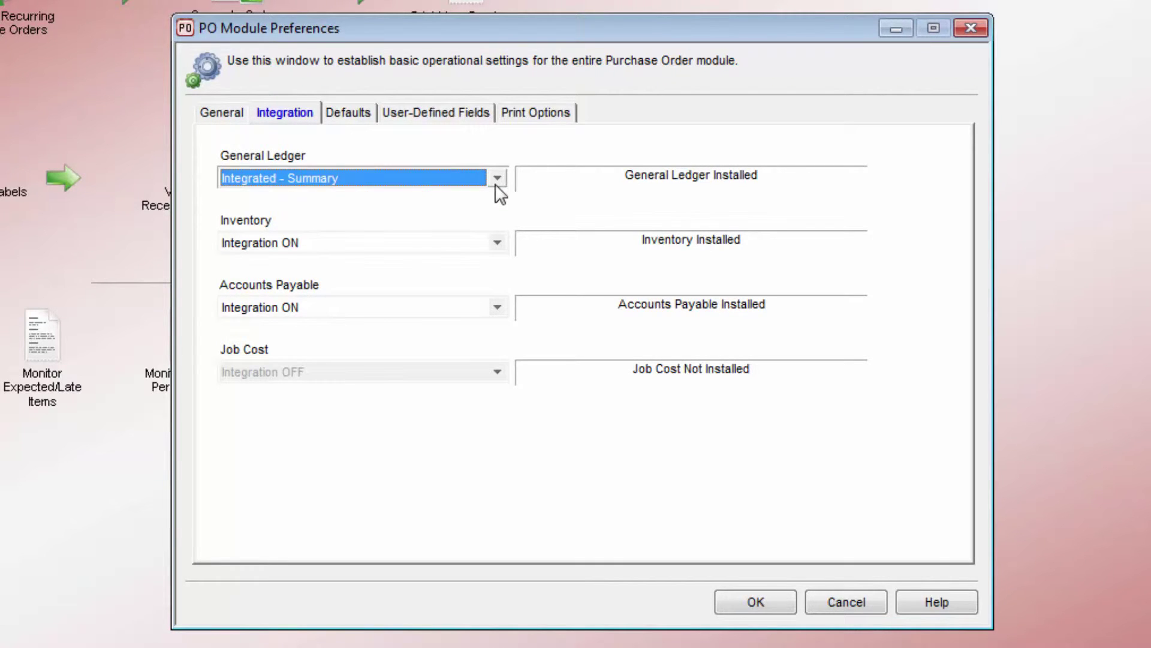
{"action": "double_click", "coordinate": [496, 244]}
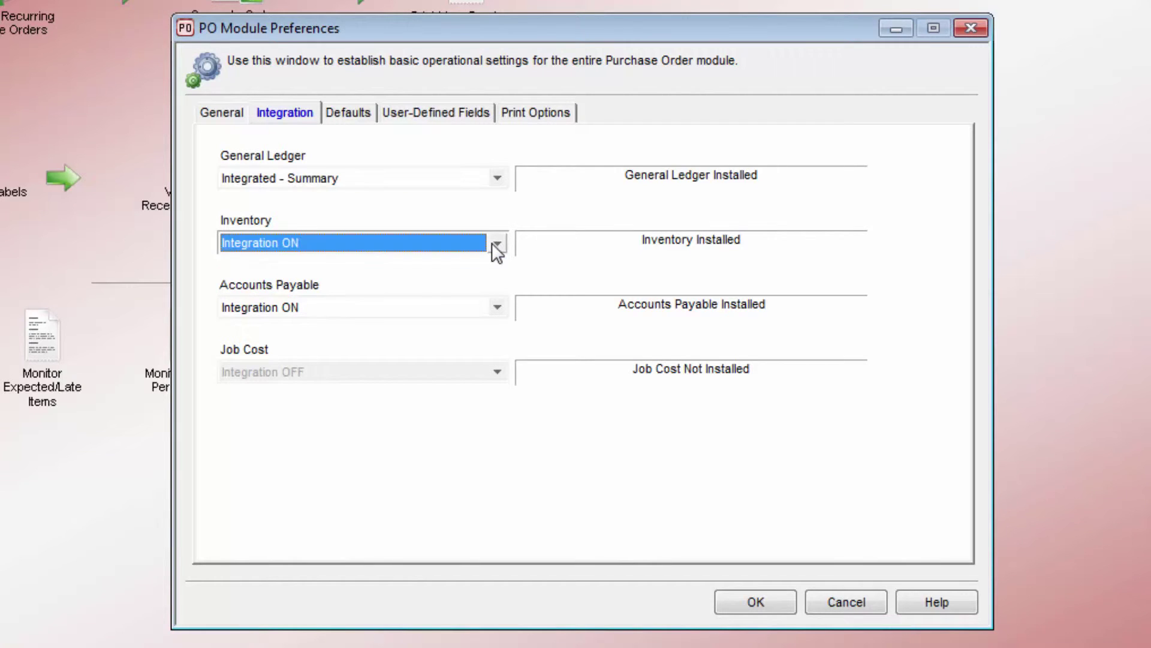
{"action": "left_click", "coordinate": [497, 308]}
{"action": "left_click", "coordinate": [497, 308]}
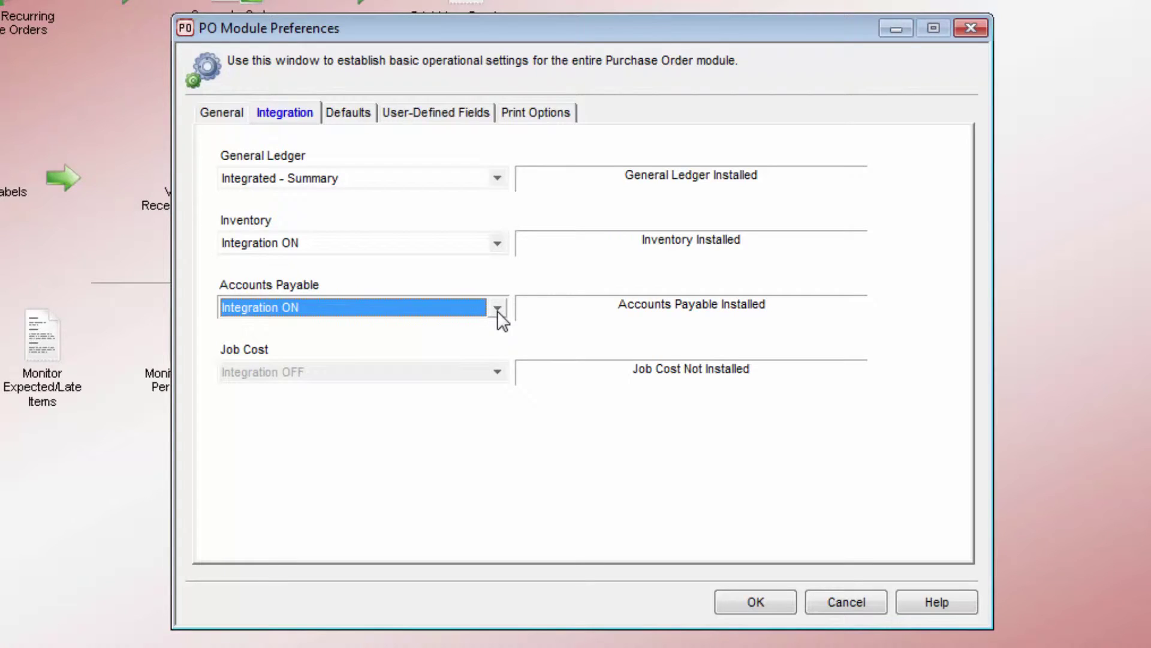
{"action": "left_click", "coordinate": [498, 178]}
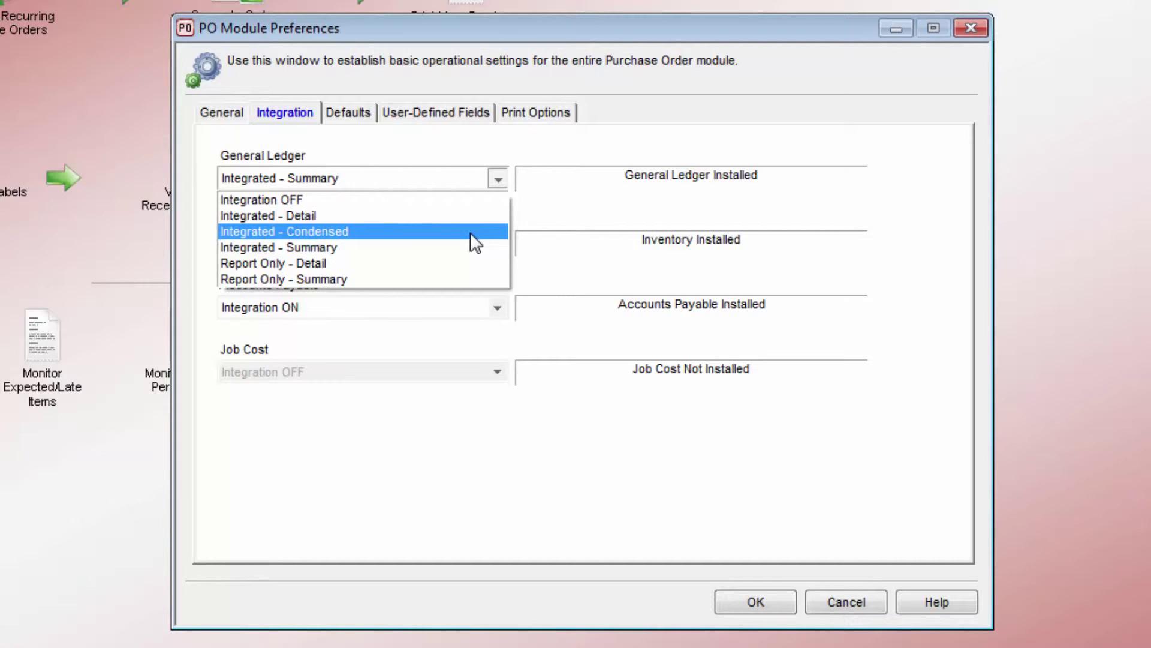
{"action": "left_click", "coordinate": [466, 277]}
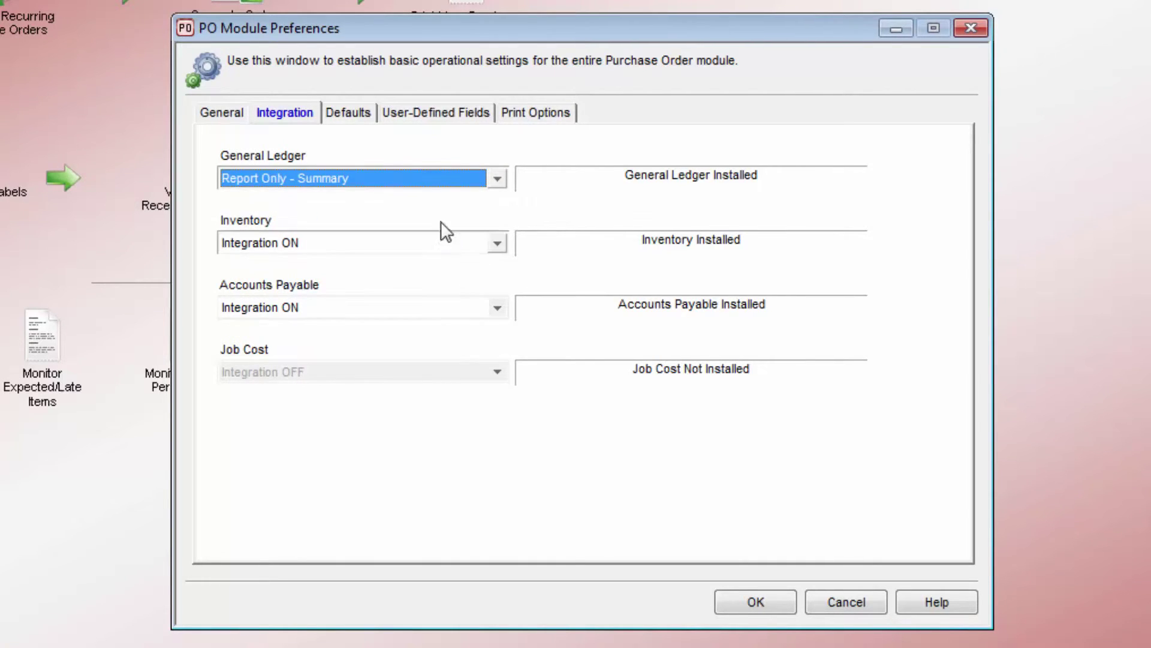
Step: Review the default Freight Type choices and the vendors available as Freight Vendor, without changing either default
{"action": "left_click", "coordinate": [363, 117]}
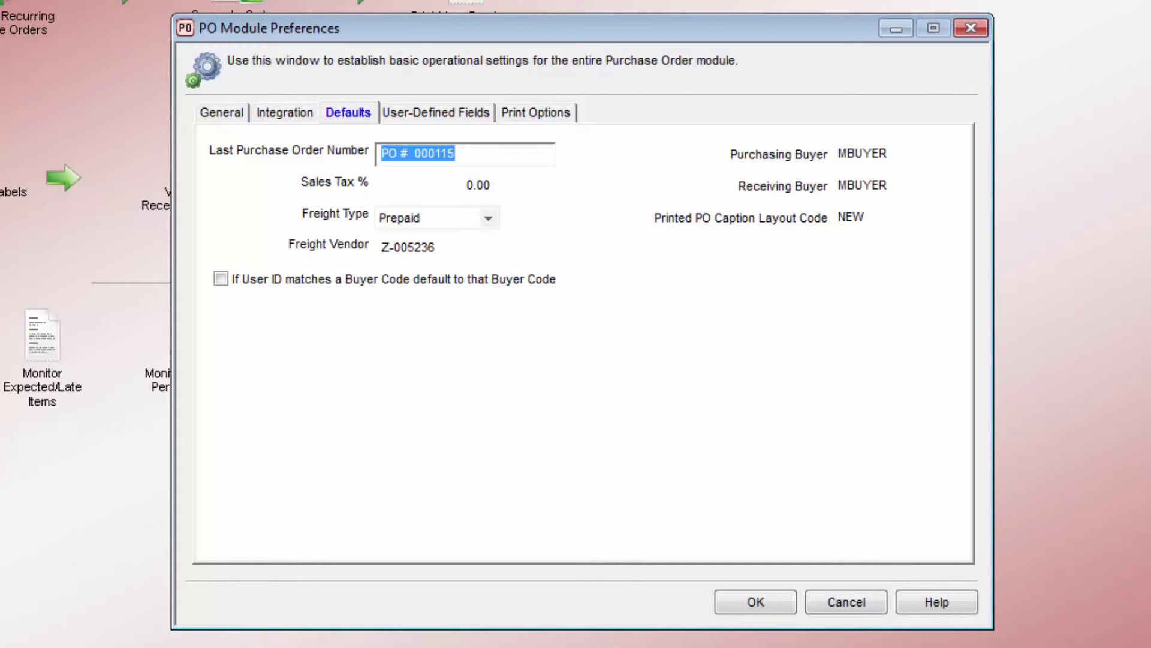
{"action": "left_click", "coordinate": [486, 217]}
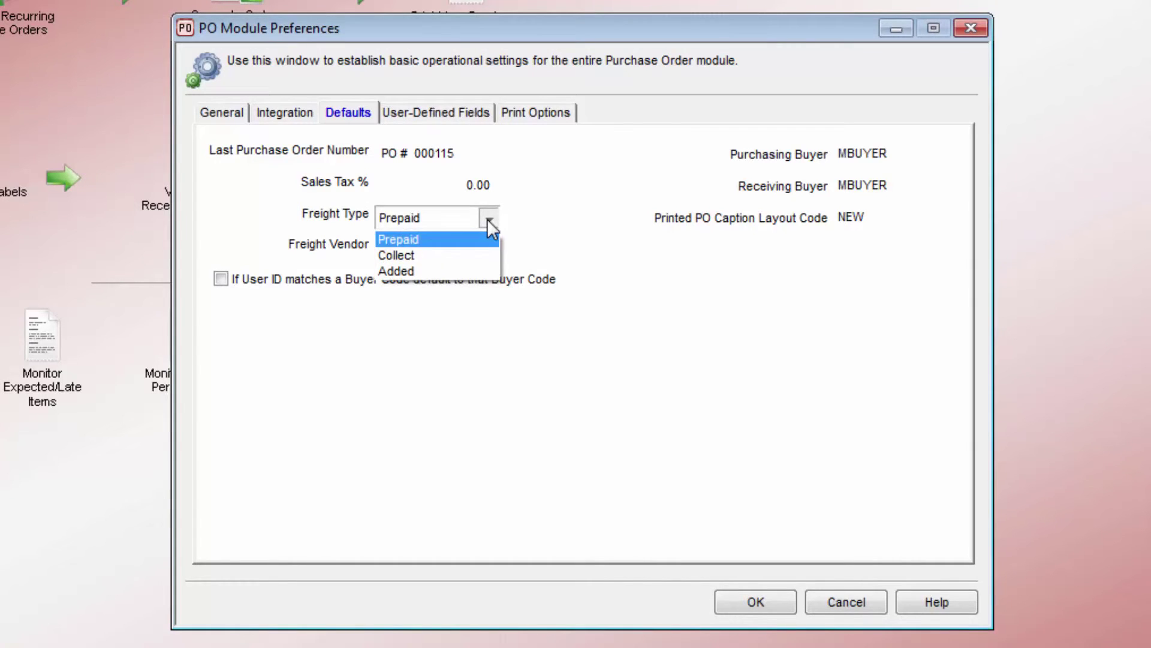
{"action": "left_click", "coordinate": [487, 218]}
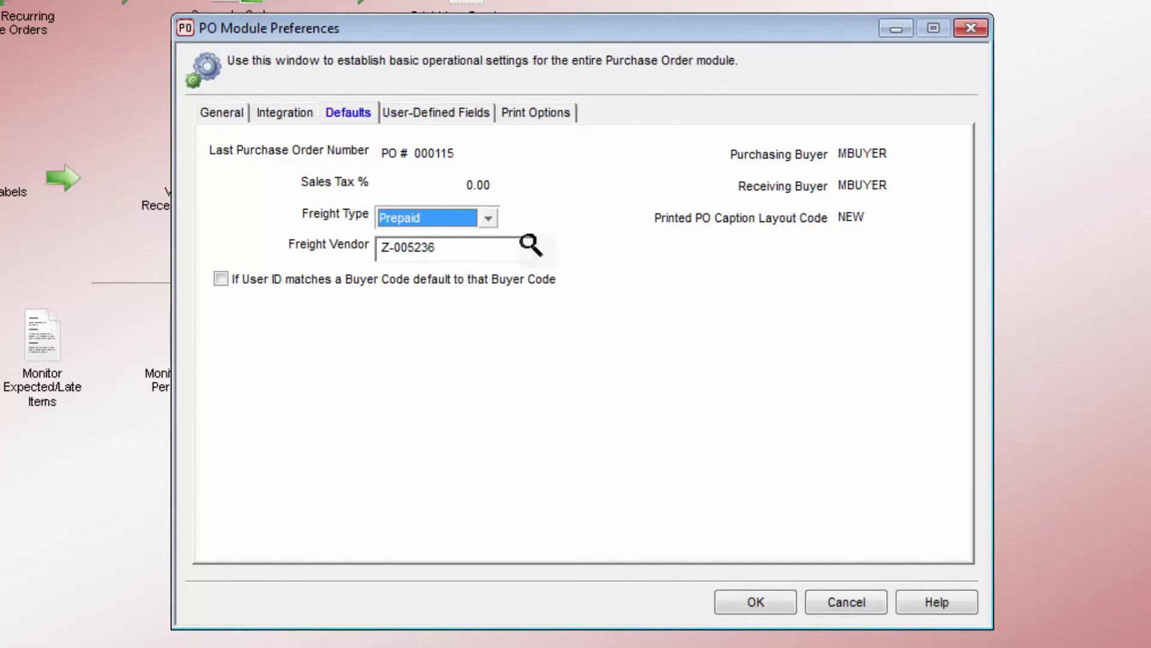
{"action": "left_click", "coordinate": [515, 246]}
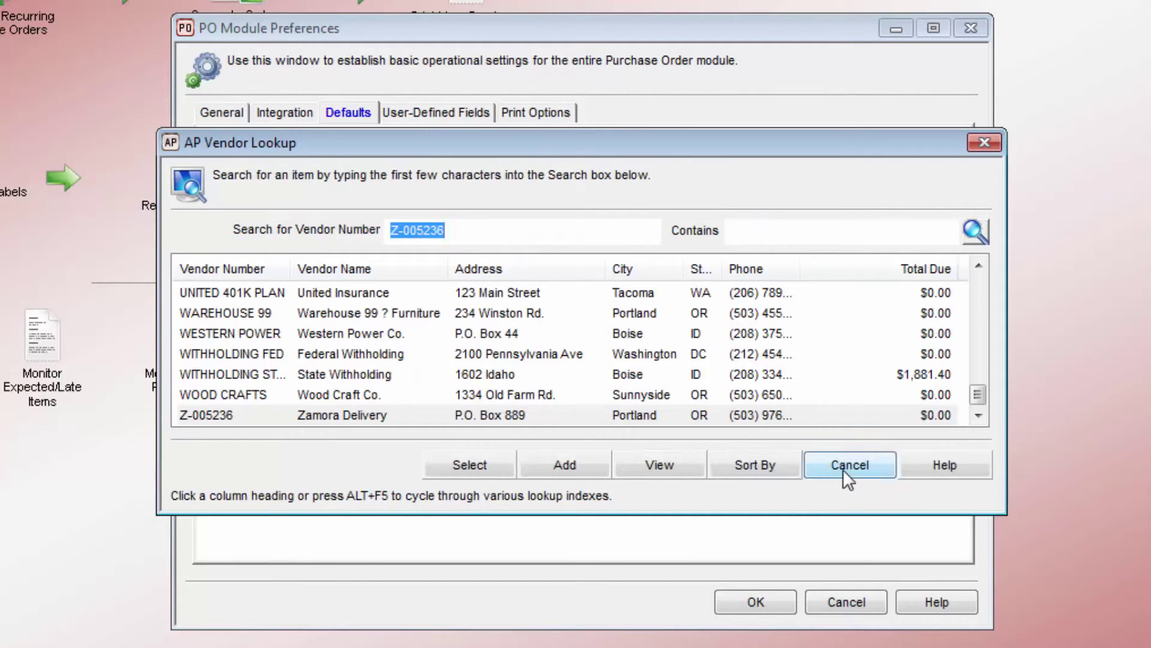
{"action": "left_click", "coordinate": [849, 465]}
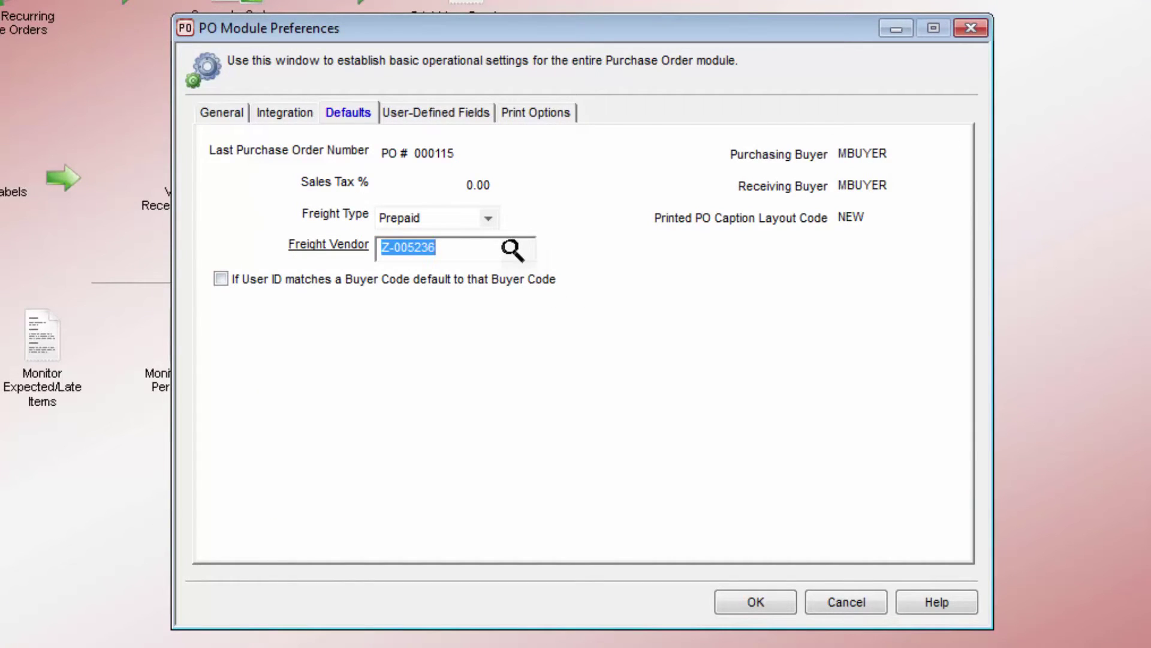
Step: Look up the available Purchasing Buyer codes and Printed PO Caption Layout Codes without selecting a new one
{"action": "left_click", "coordinate": [508, 247]}
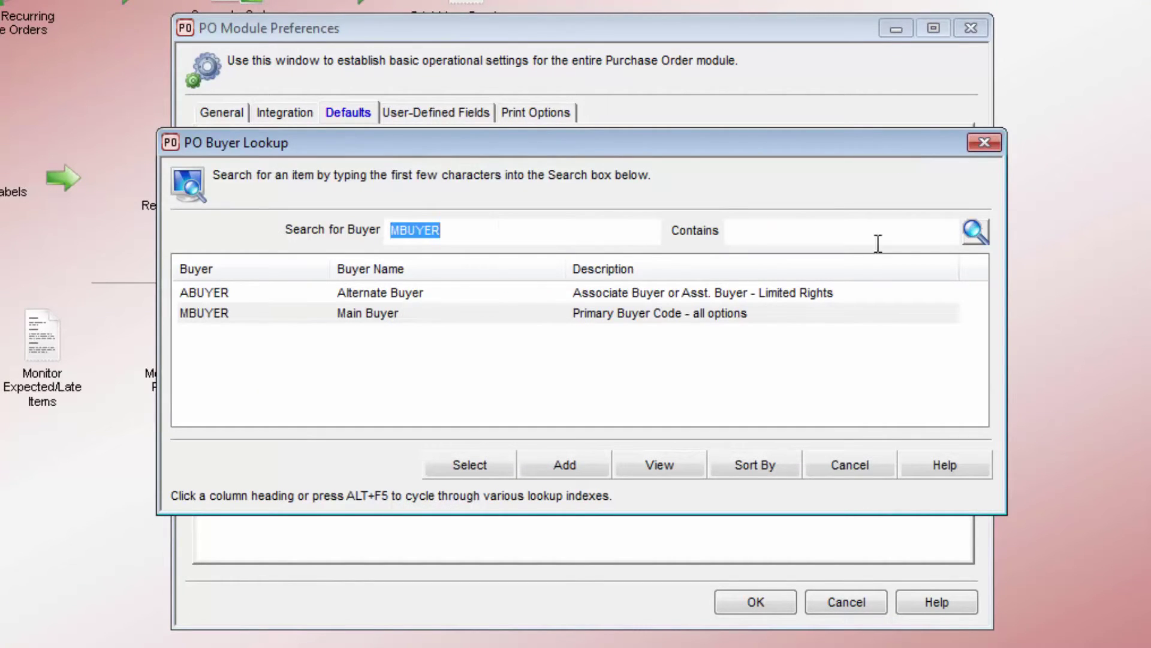
{"action": "left_click", "coordinate": [852, 466]}
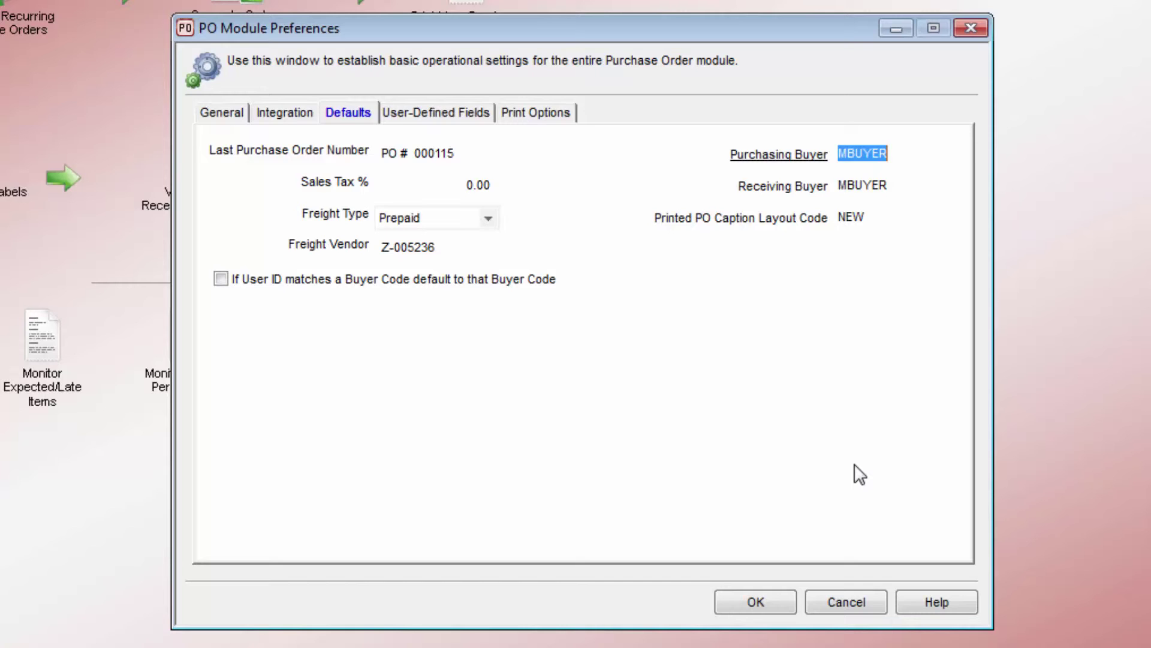
{"action": "double_click", "coordinate": [877, 220]}
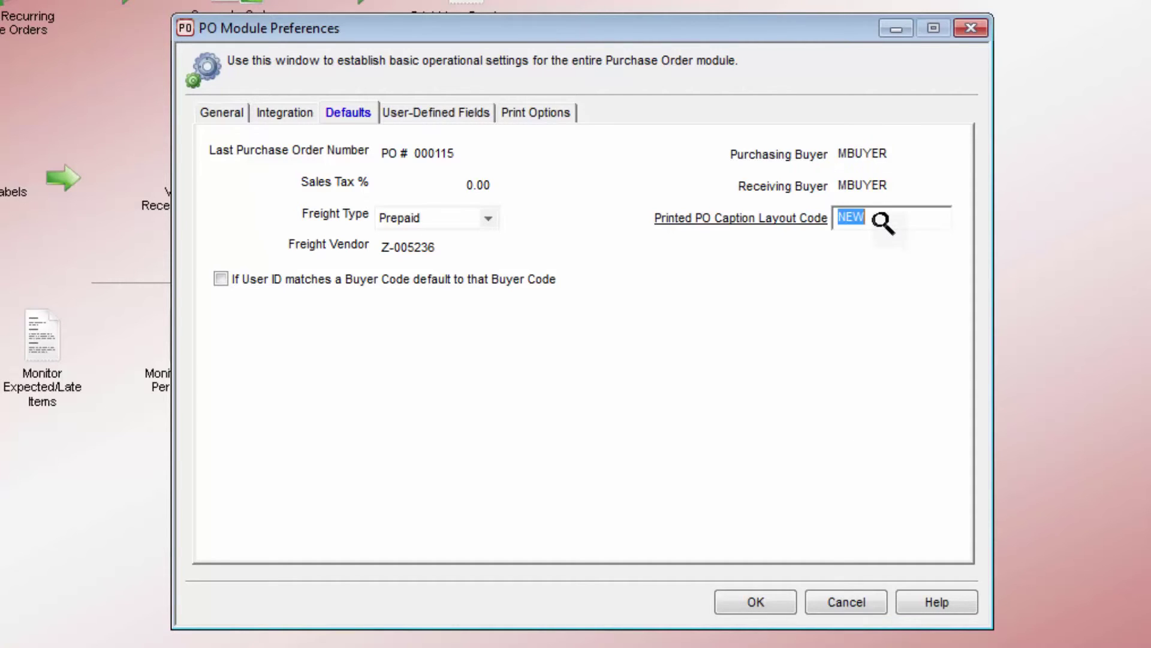
{"action": "left_click", "coordinate": [851, 466]}
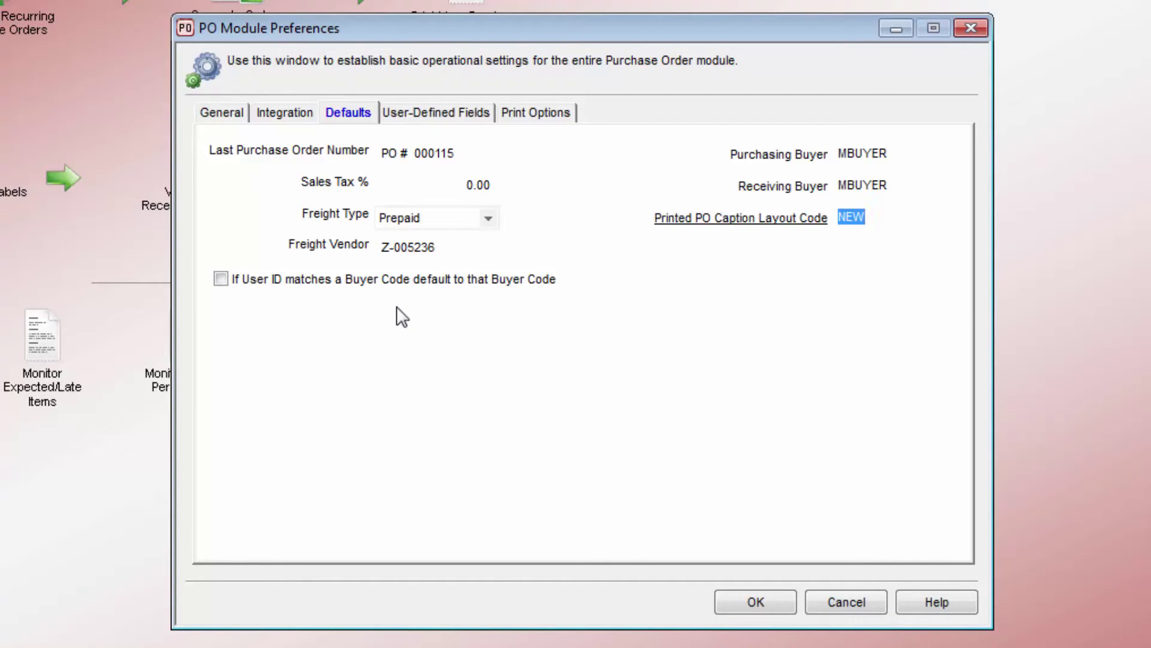
Step: Review the user-defined fields and look up the fields available for the first header row, without selecting one
{"action": "left_click", "coordinate": [466, 115]}
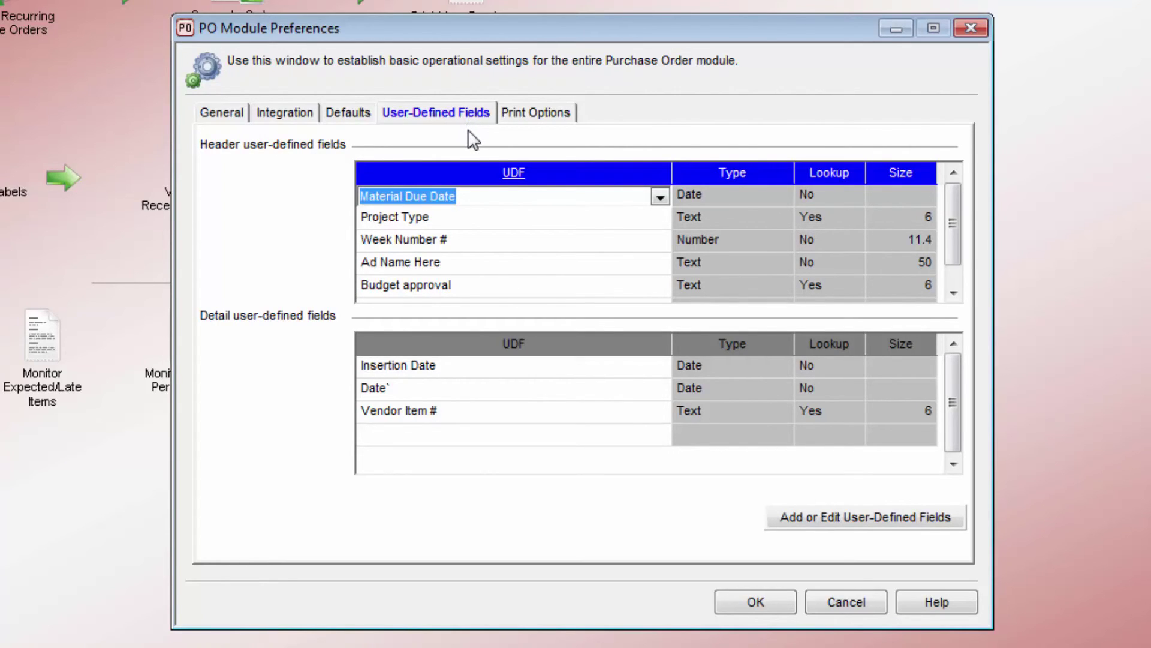
{"action": "left_click", "coordinate": [660, 197]}
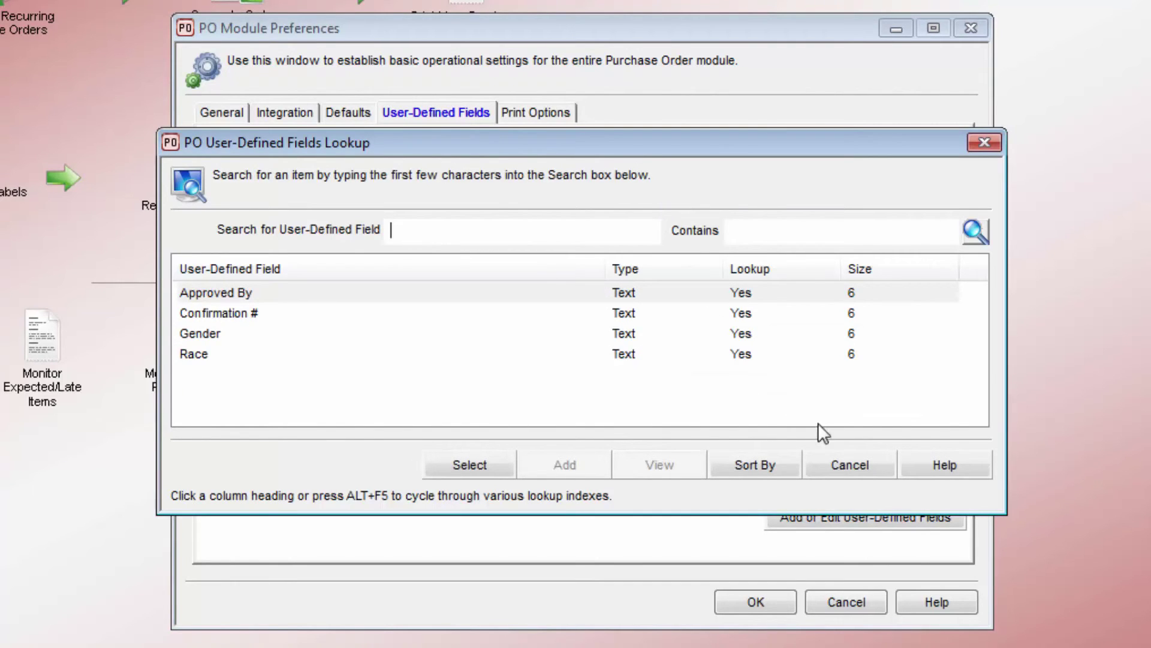
{"action": "left_click", "coordinate": [845, 463]}
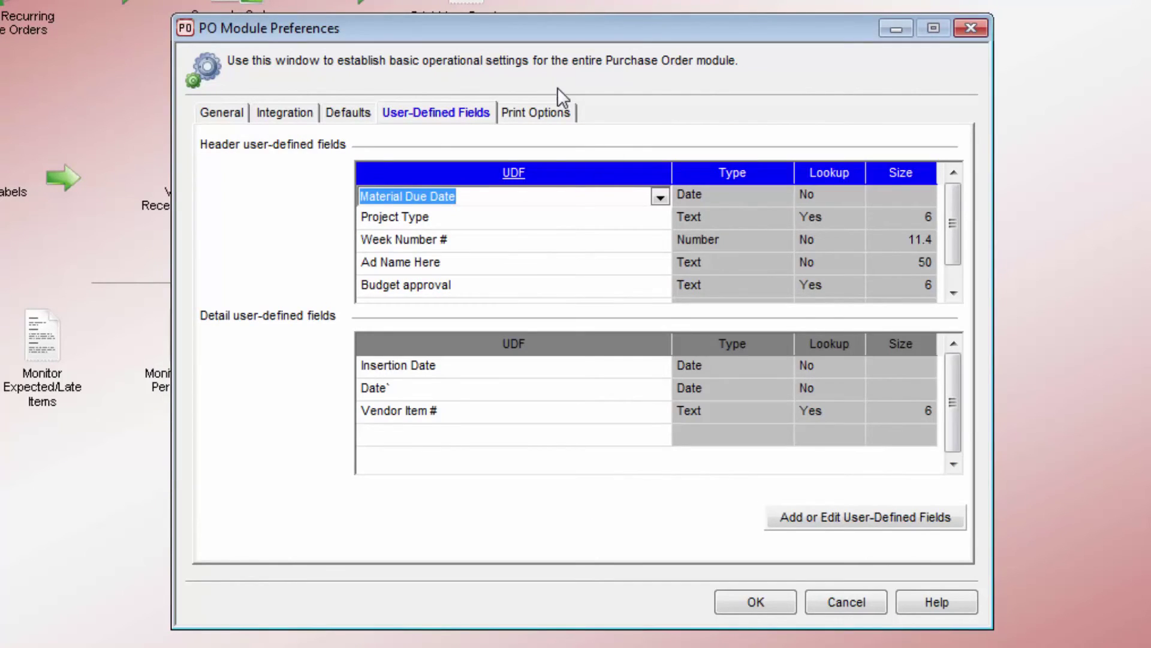
Step: In the print options, choose Screen as the output type for Reports
{"action": "left_click", "coordinate": [556, 110]}
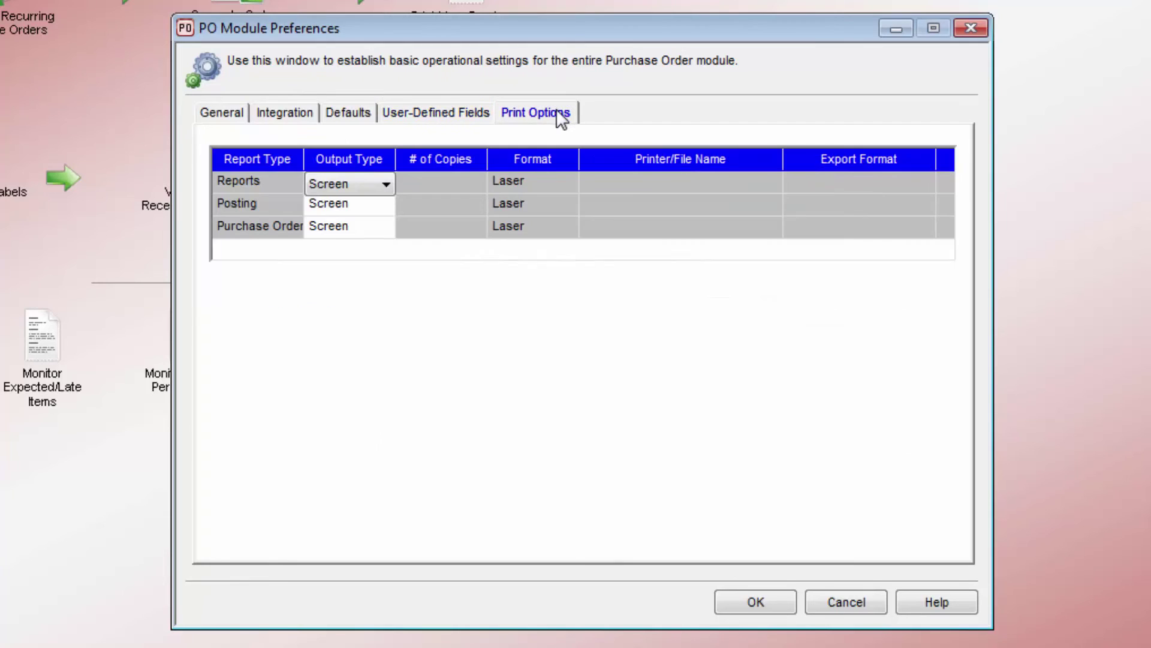
{"action": "left_click", "coordinate": [359, 186]}
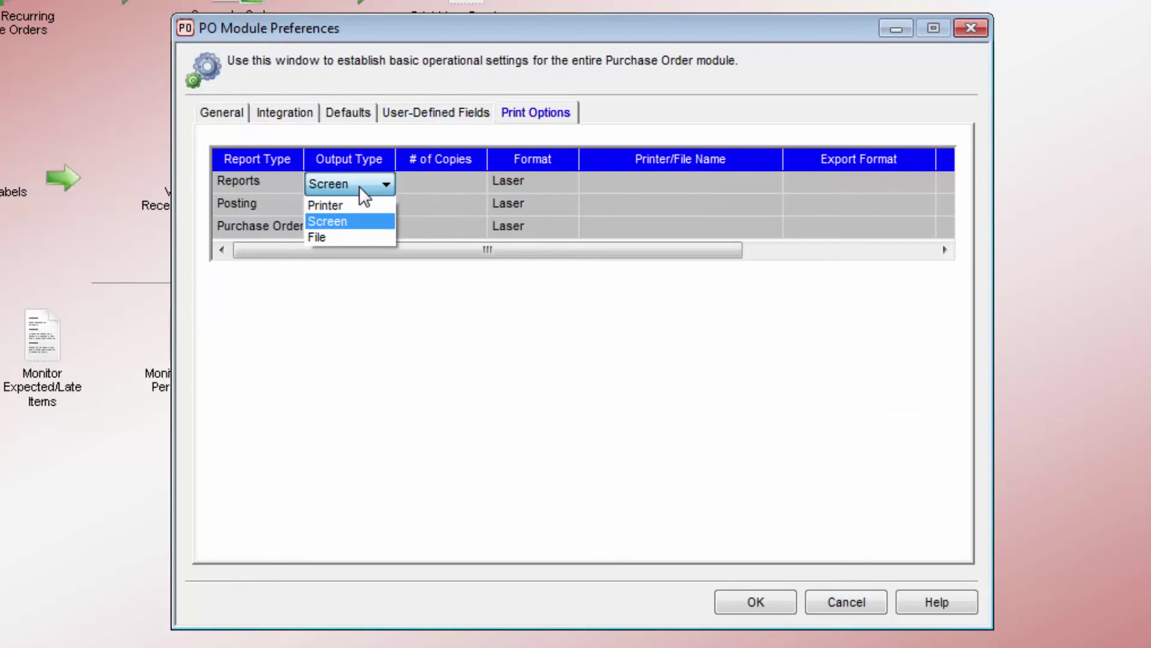
{"action": "left_click", "coordinate": [382, 220]}
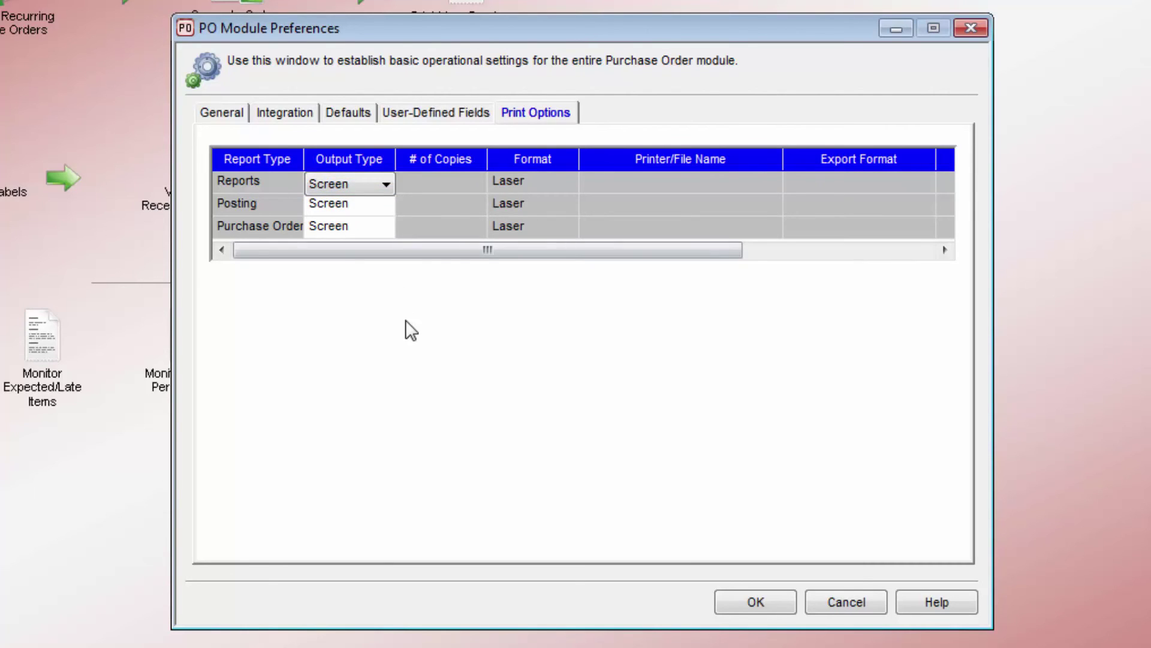